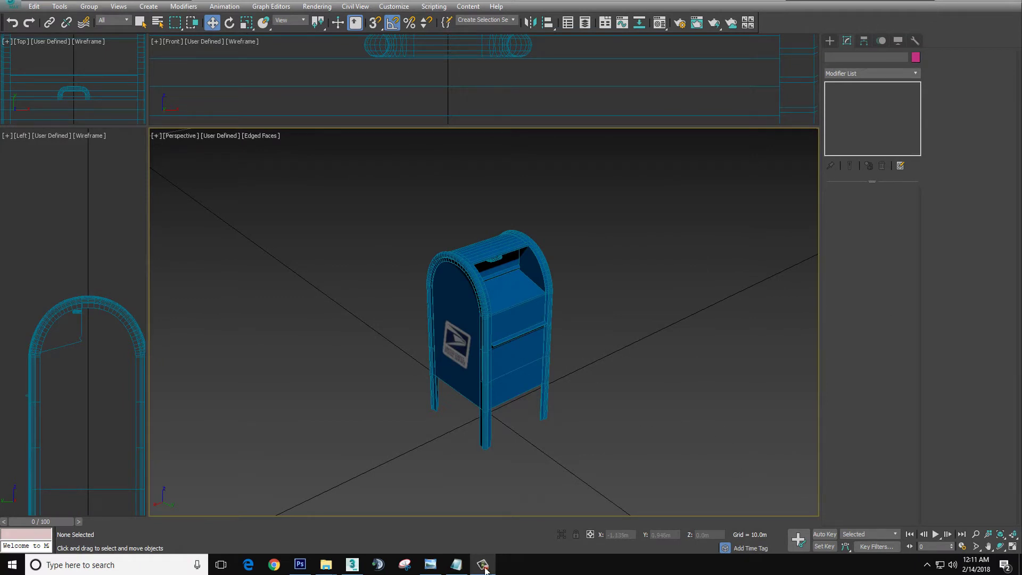
# - Select all polygons of the mailbox and apply an Unwrap UVW modifier to them
pyautogui.click(445, 298)
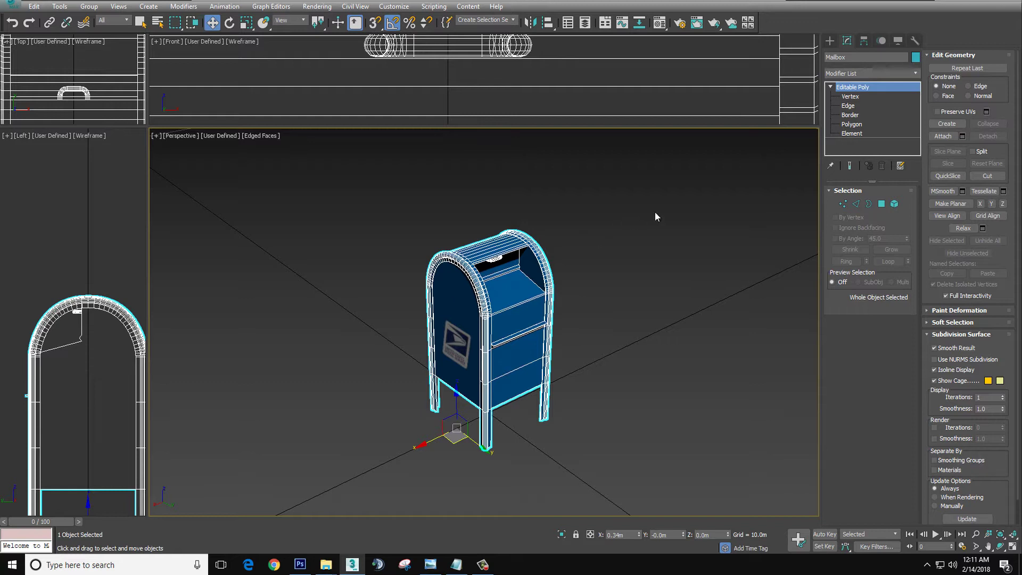
pyautogui.click(881, 203)
pyautogui.moveTo(410, 189); pyautogui.dragTo(604, 438)
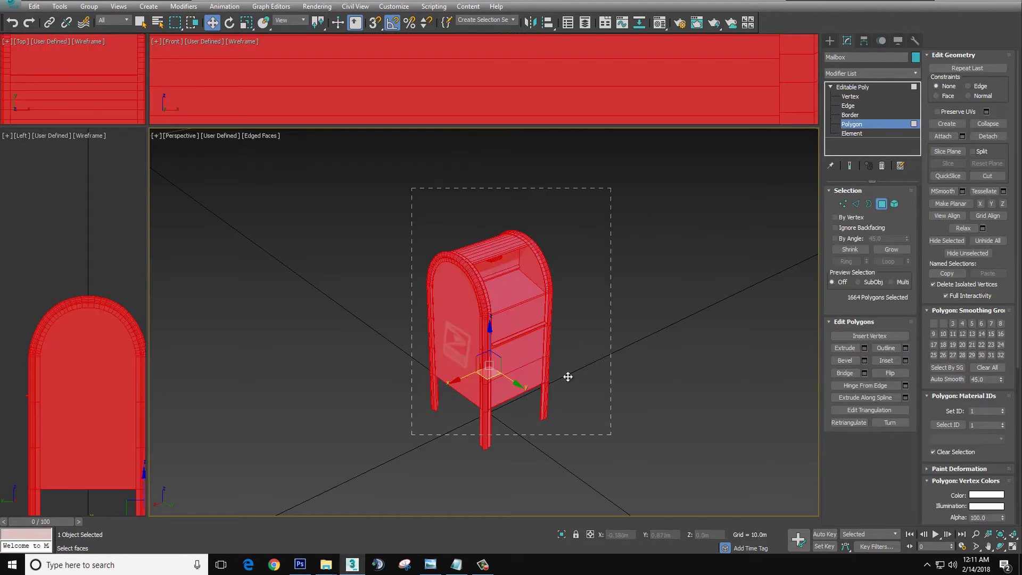
pyautogui.click(183, 6)
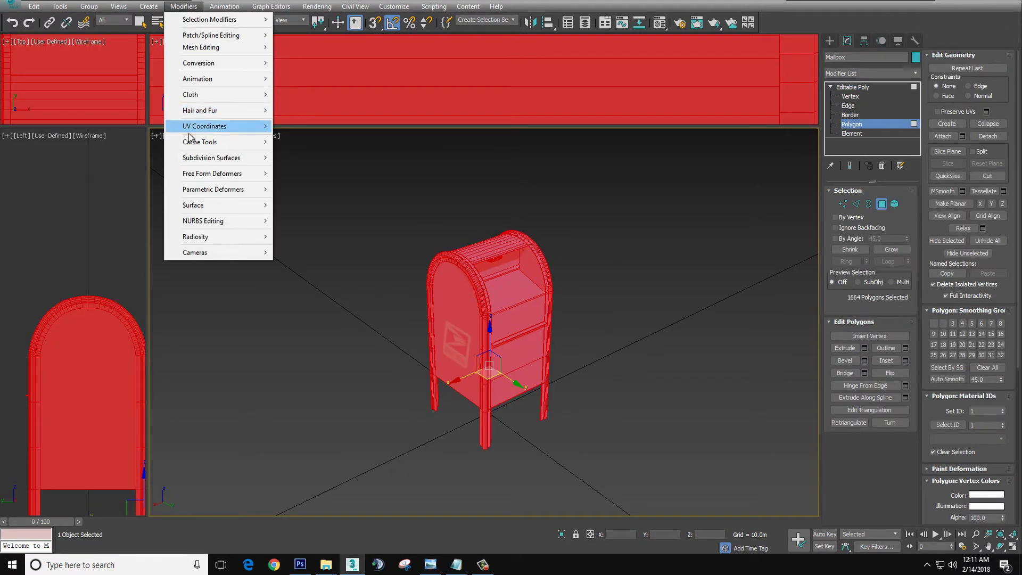
pyautogui.moveTo(219, 126)
pyautogui.click(108, 174)
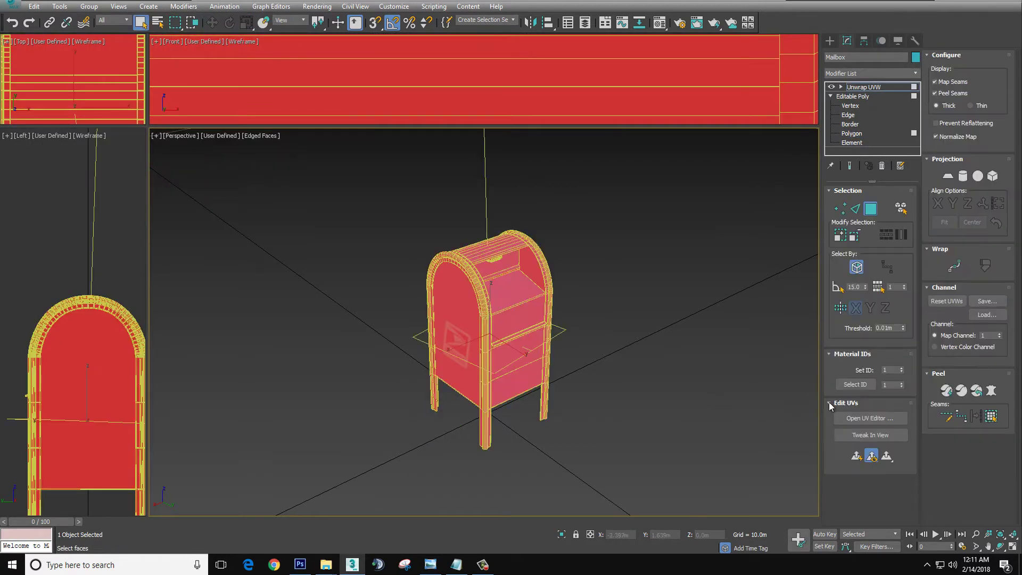
# - Open the UV editor, display the mailbox texture Map #1 behind the UV layout and clear the polygon selection
pyautogui.click(852, 419)
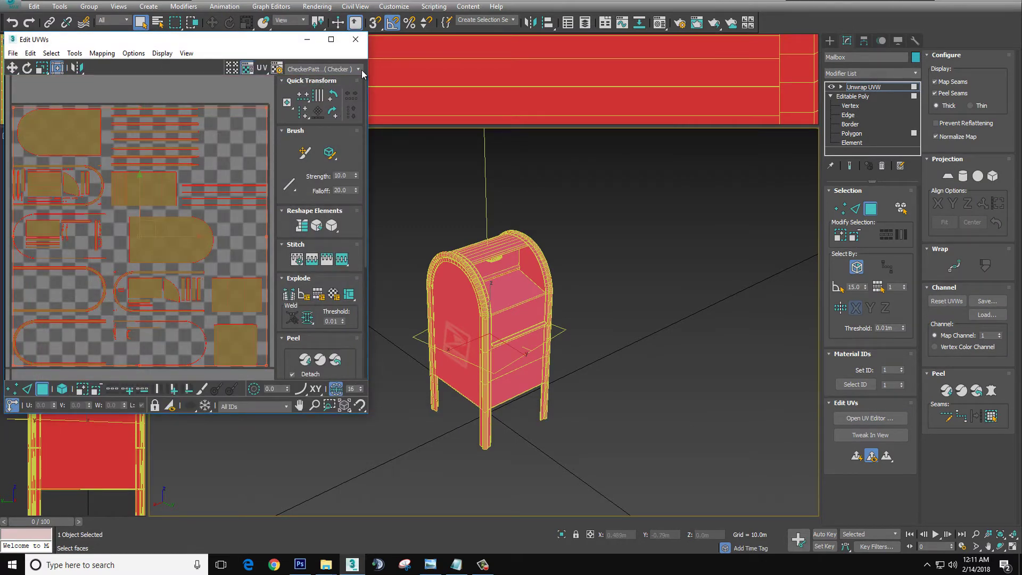
pyautogui.click(362, 69)
pyautogui.click(379, 99)
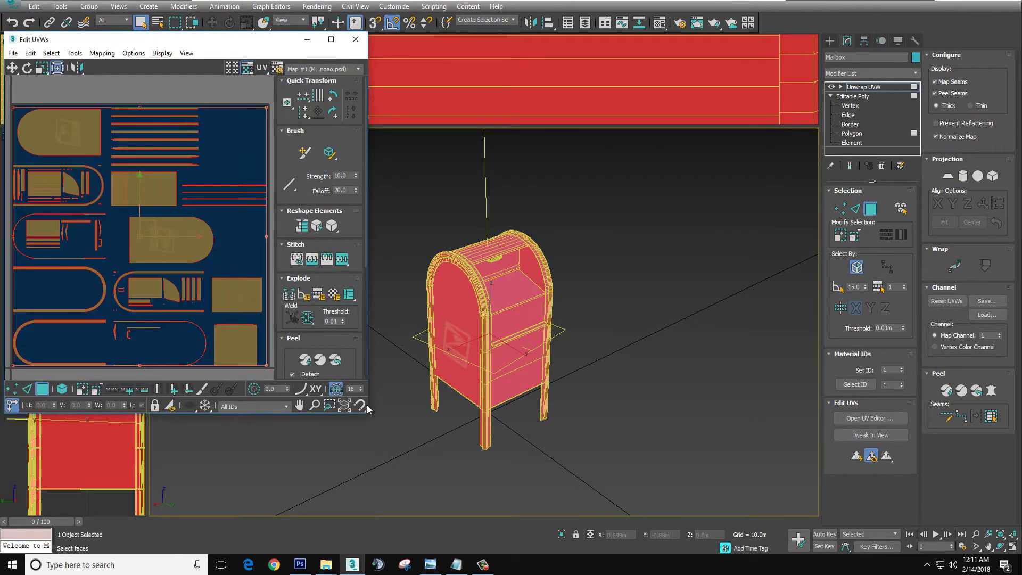
pyautogui.click(261, 436)
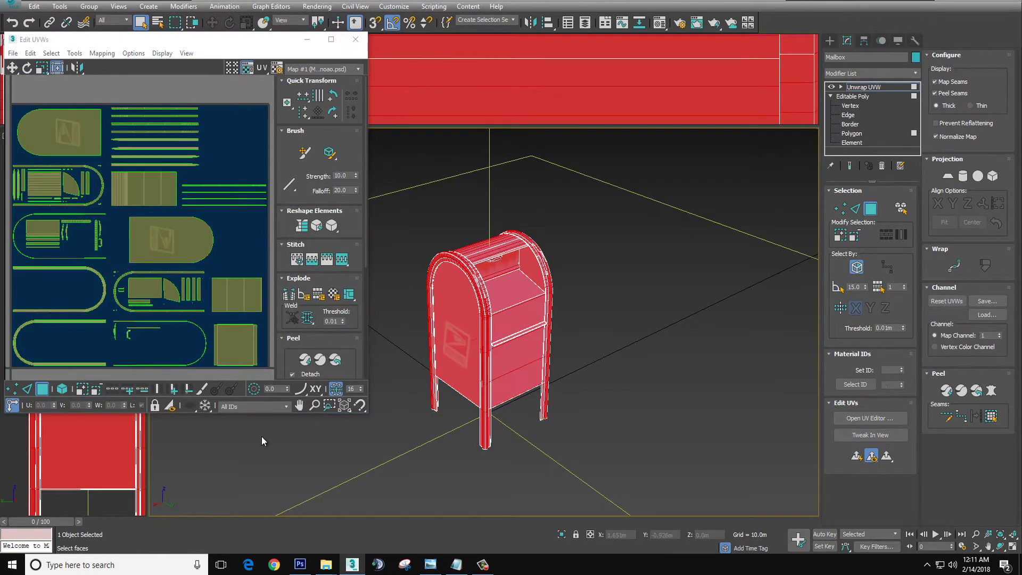
# - Check the mailbox's UV layout for overlaps by selecting the overlapped polygons
pyautogui.click(30, 54)
pyautogui.moveTo(51, 54)
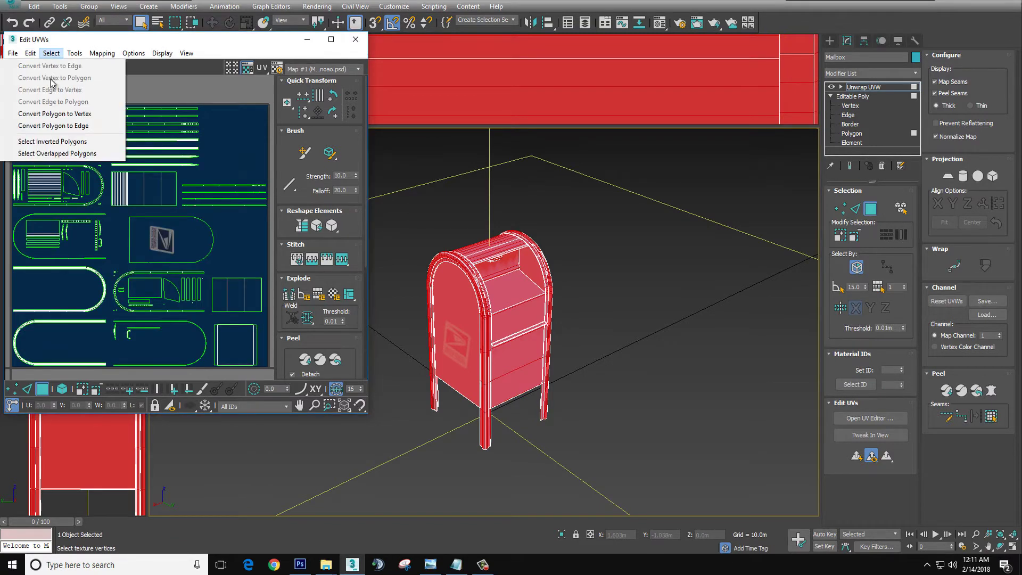
pyautogui.click(48, 153)
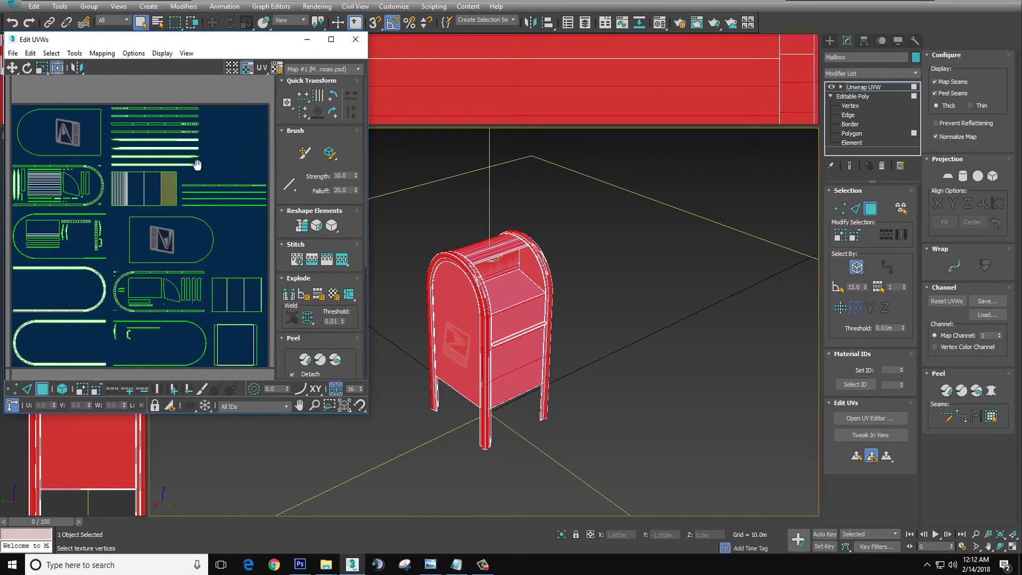
# - Close the UV editor and remove the Unwrap UVW modifier from the mailbox
pyautogui.click(356, 40)
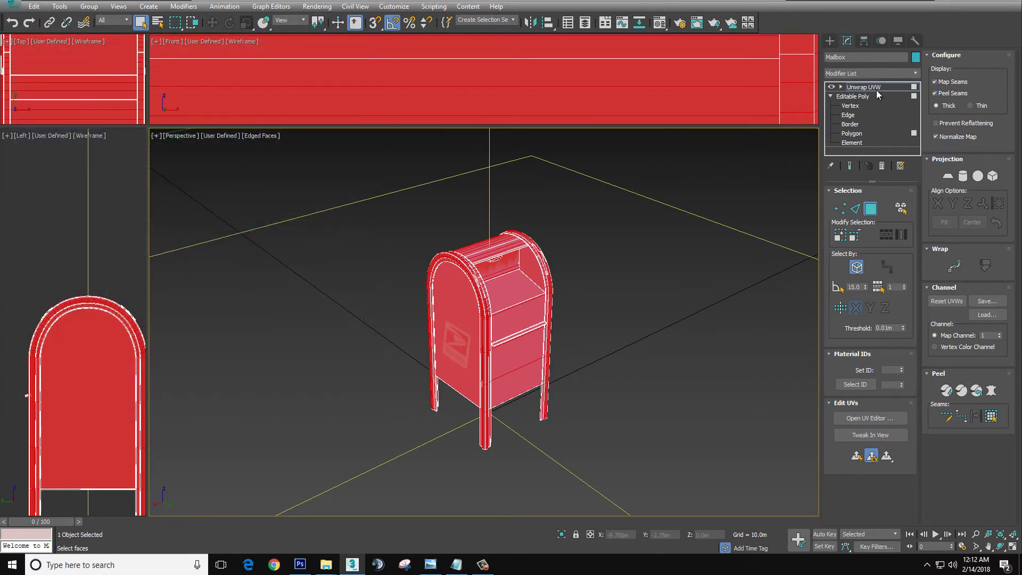
pyautogui.click(882, 165)
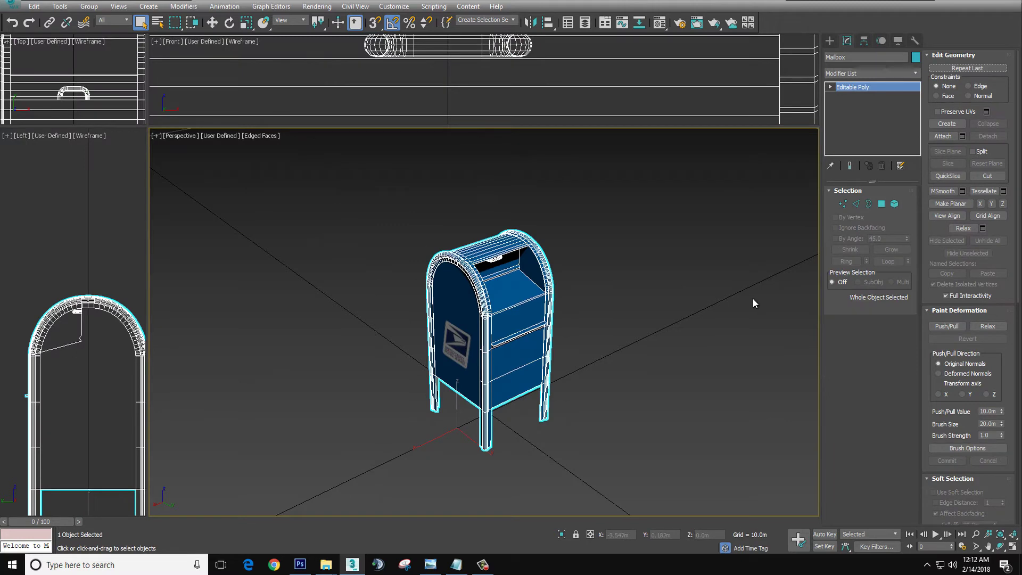
# - Set the environment's ambient light colour to black (RGB 0, 0, 0) and close the environment settings
pyautogui.click(319, 6)
pyautogui.click(333, 182)
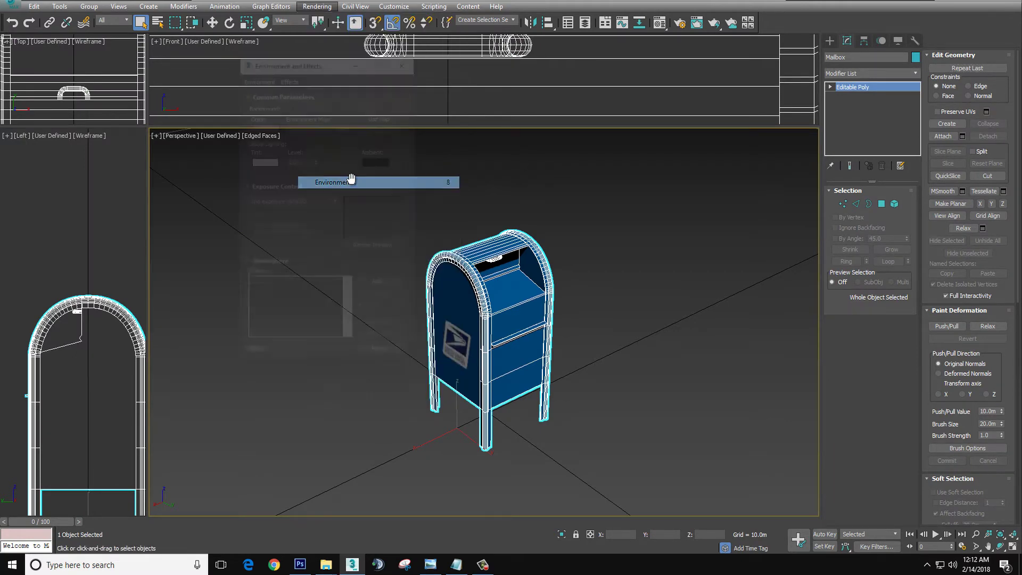
pyautogui.click(379, 161)
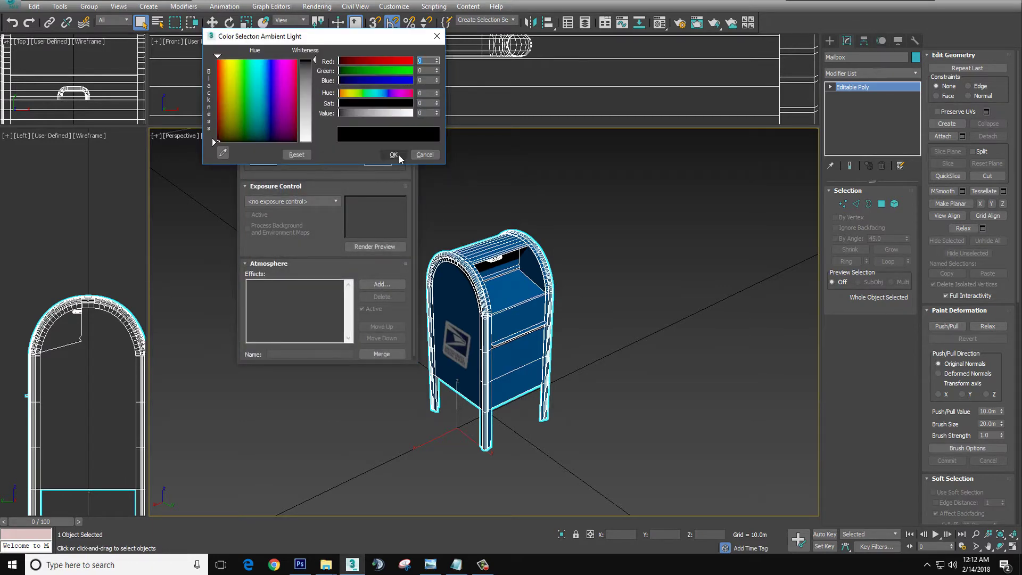
pyautogui.click(393, 154)
pyautogui.click(406, 59)
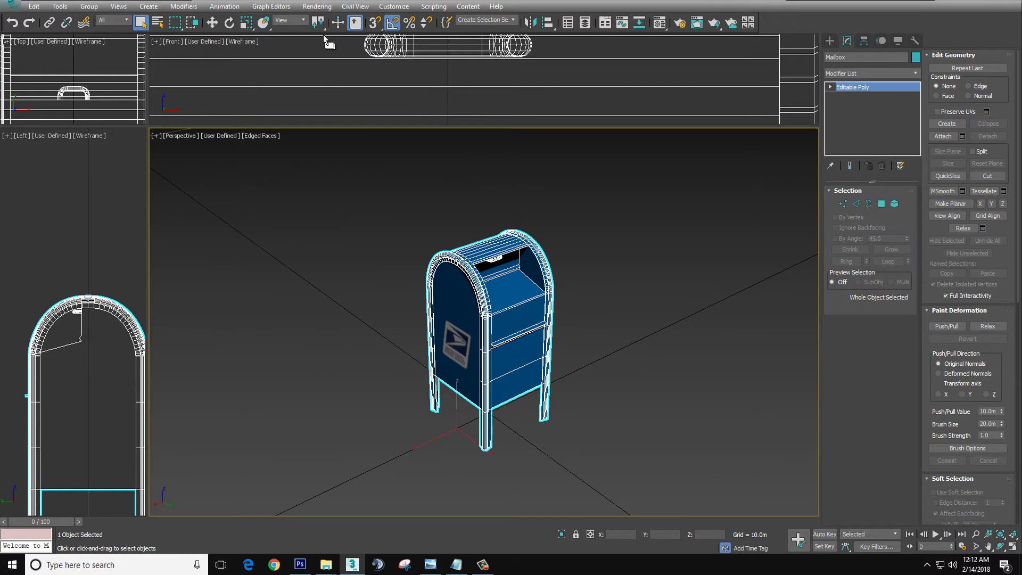
# - Review the common render settings and the Light Tracer advanced lighting parameters in Render Setup
pyautogui.click(326, 9)
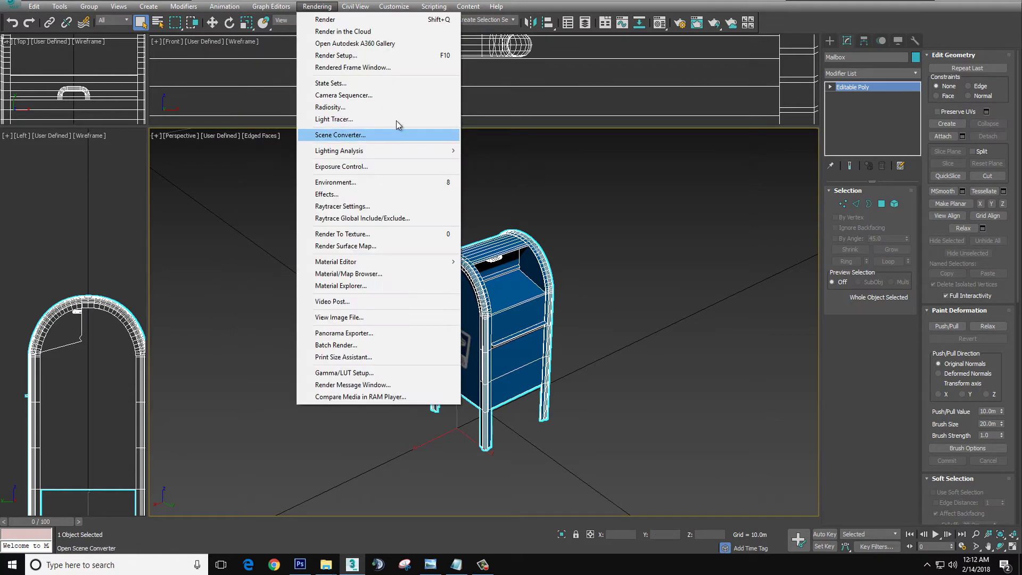
pyautogui.click(396, 55)
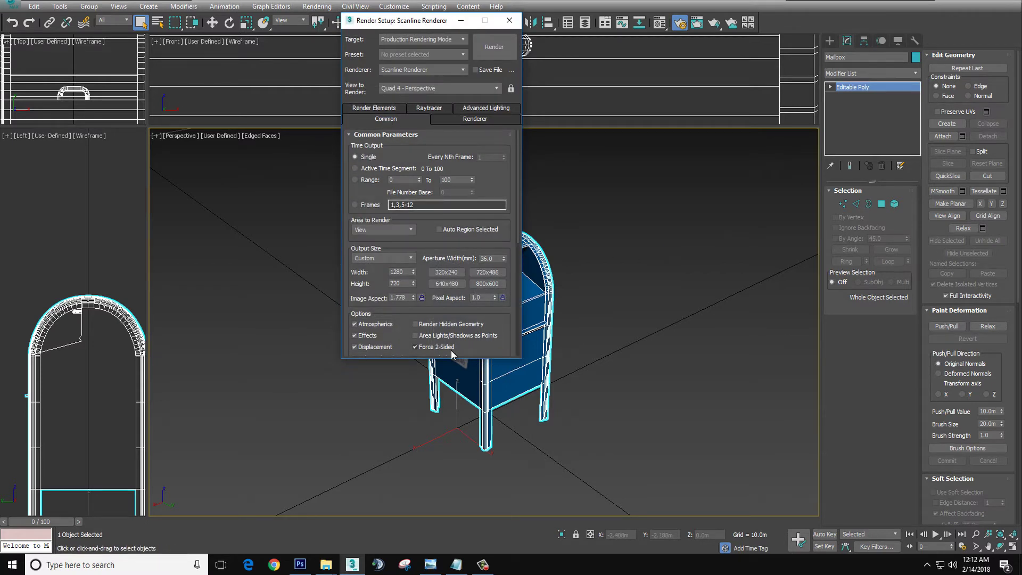
pyautogui.click(501, 107)
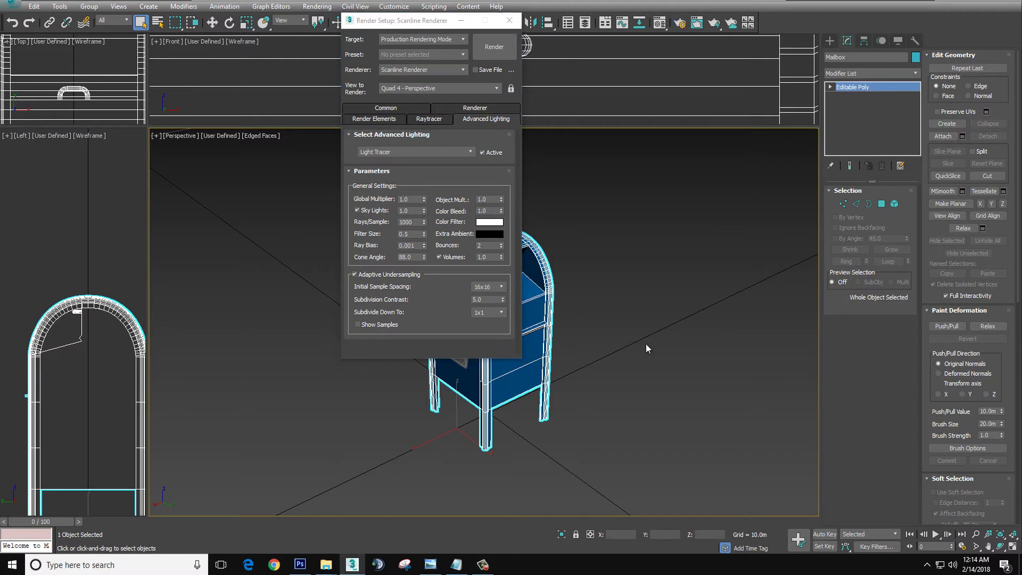
pyautogui.press('F10')
# - Create a standard Skylight beside the mailbox in the perspective view and show its parameters
pyautogui.click(830, 41)
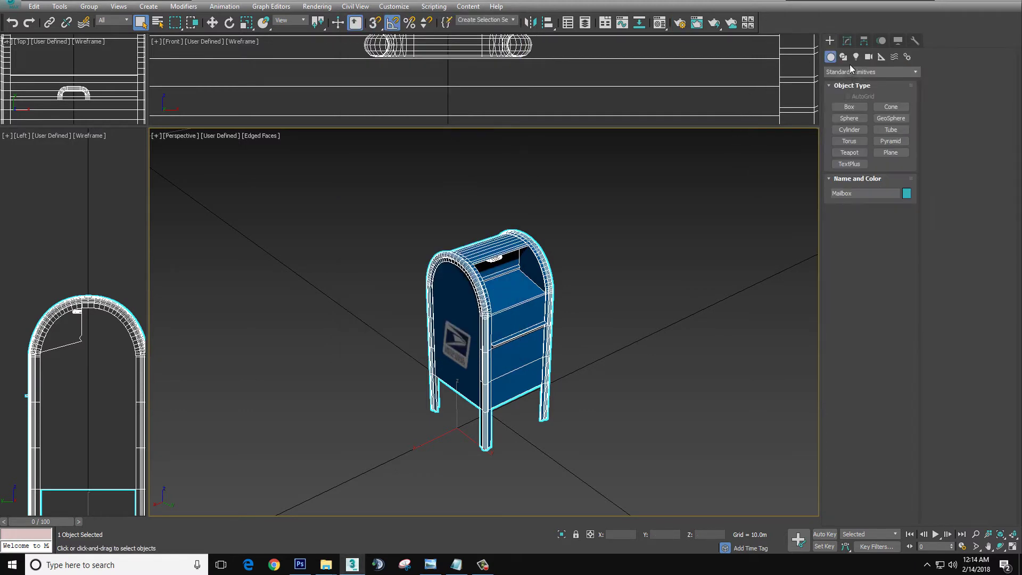
pyautogui.click(856, 57)
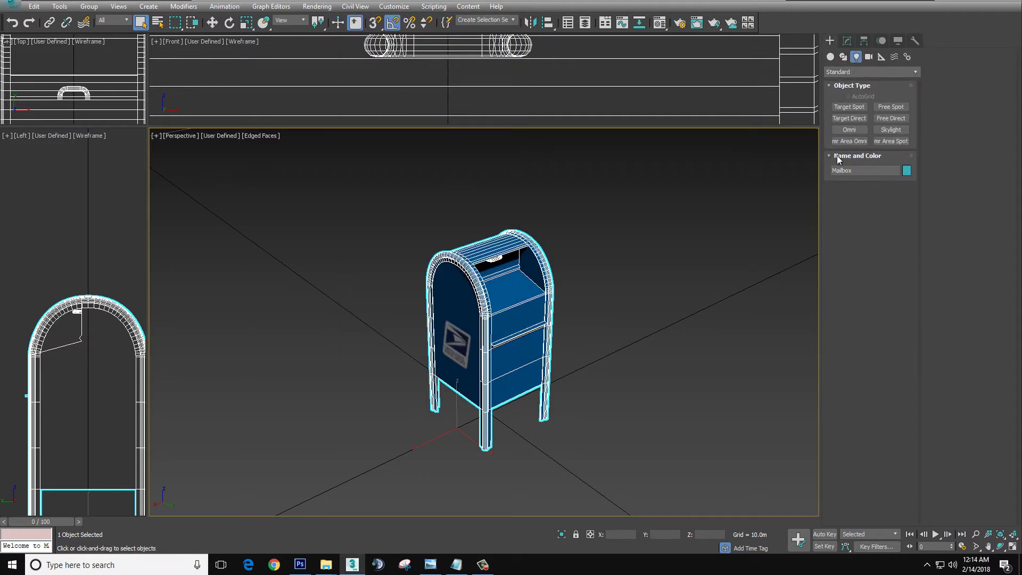
pyautogui.click(873, 71)
pyautogui.click(856, 100)
pyautogui.click(721, 295)
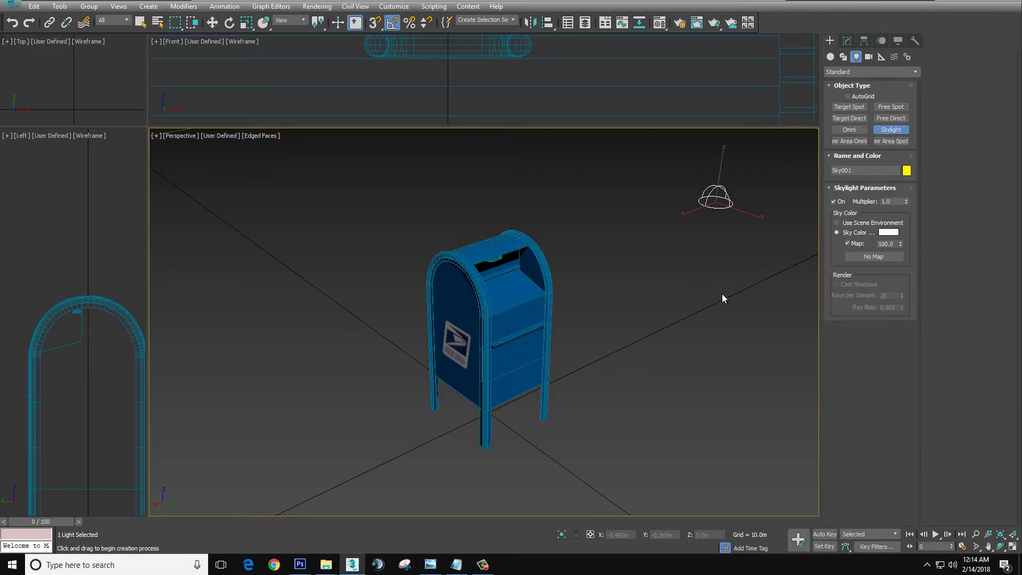
pyautogui.rightClick(727, 288)
pyautogui.click(847, 41)
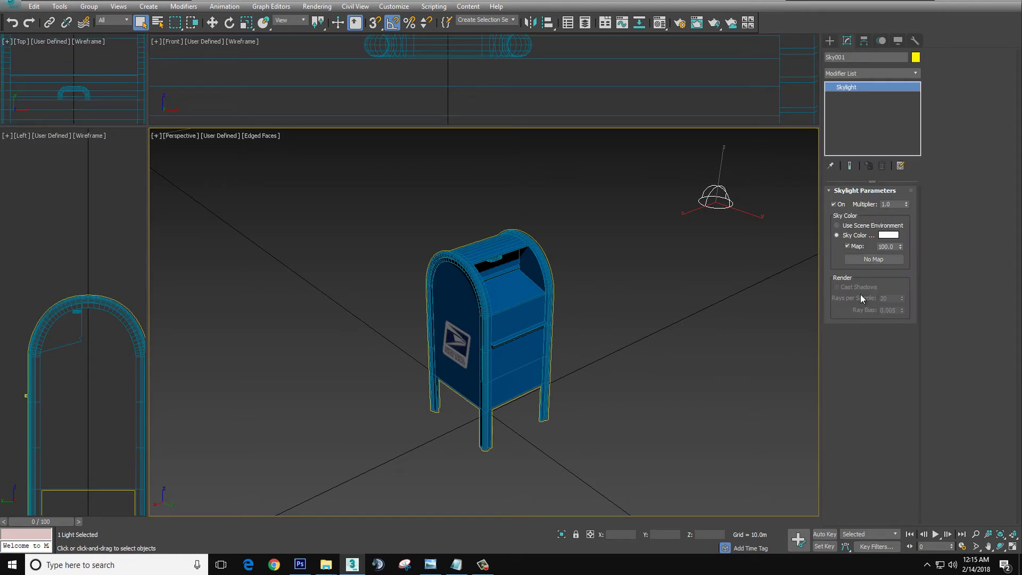
# - Create a ground plane about 2.65 m long and 4.56 m wide beneath the mailbox
pyautogui.click(829, 40)
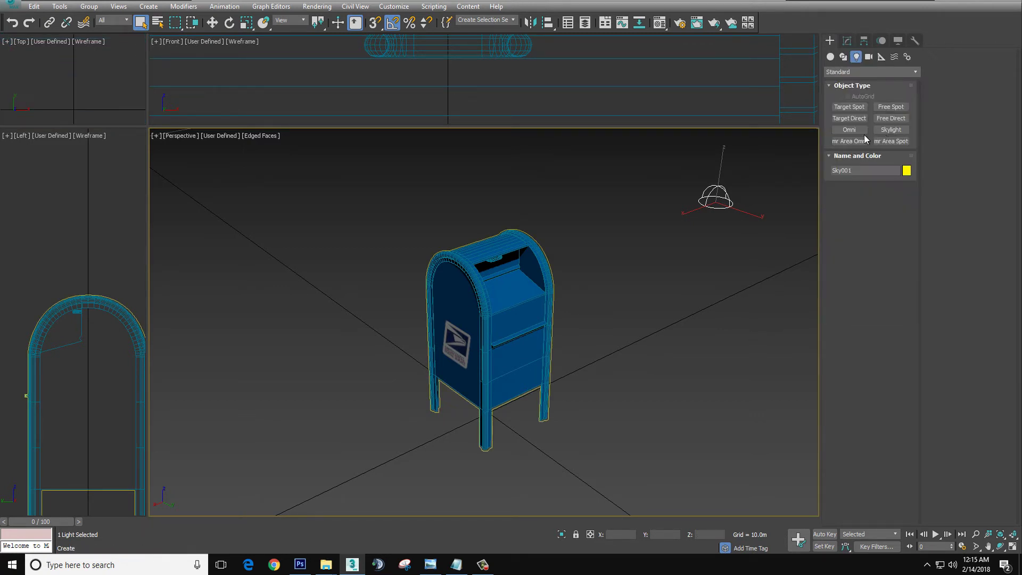
pyautogui.click(830, 56)
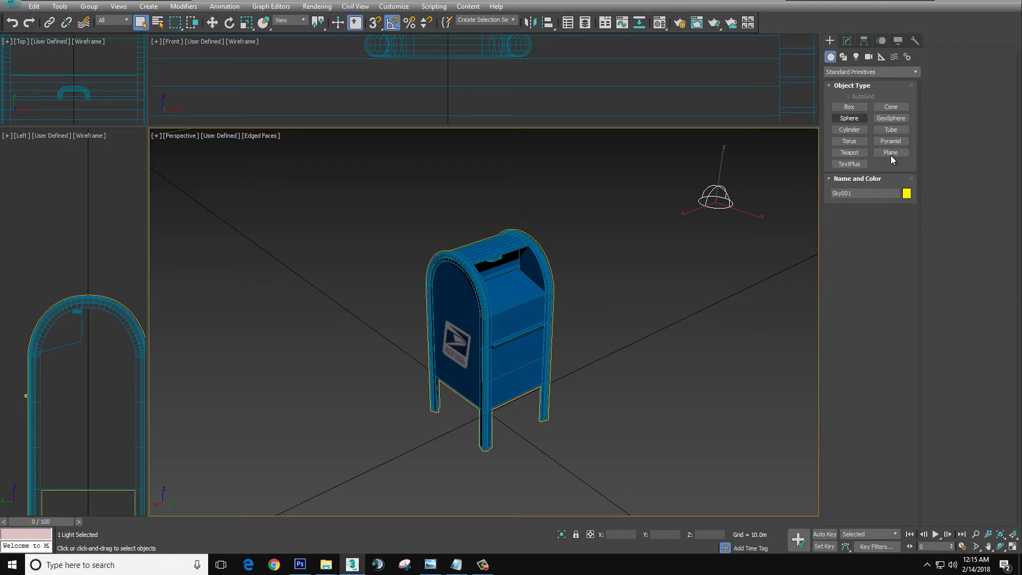
pyautogui.click(890, 154)
pyautogui.moveTo(303, 338); pyautogui.dragTo(756, 339)
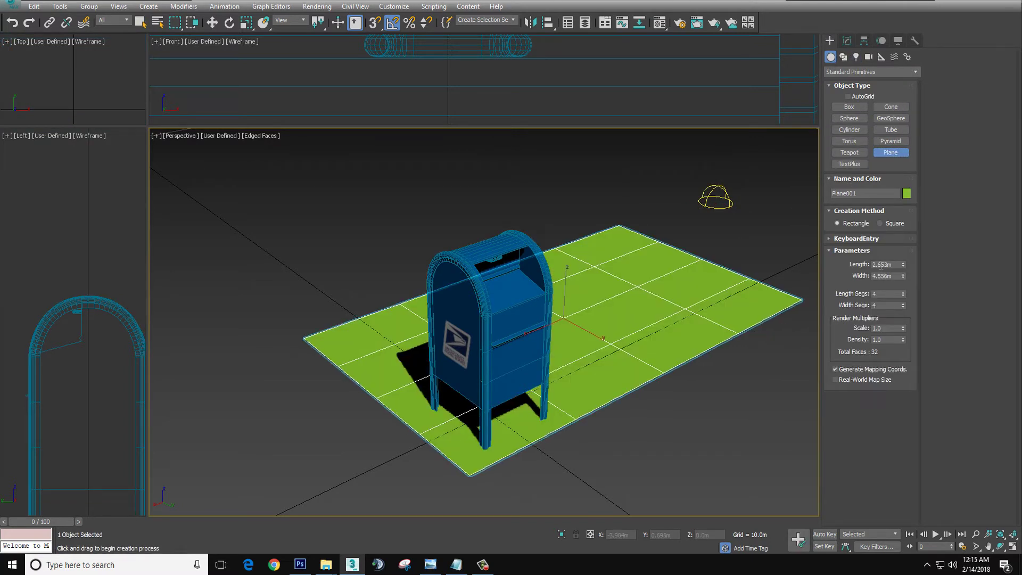
# - Set the ground plane's length and width to 50 m each and finish creating it
pyautogui.click(875, 265)
pyautogui.write('50')
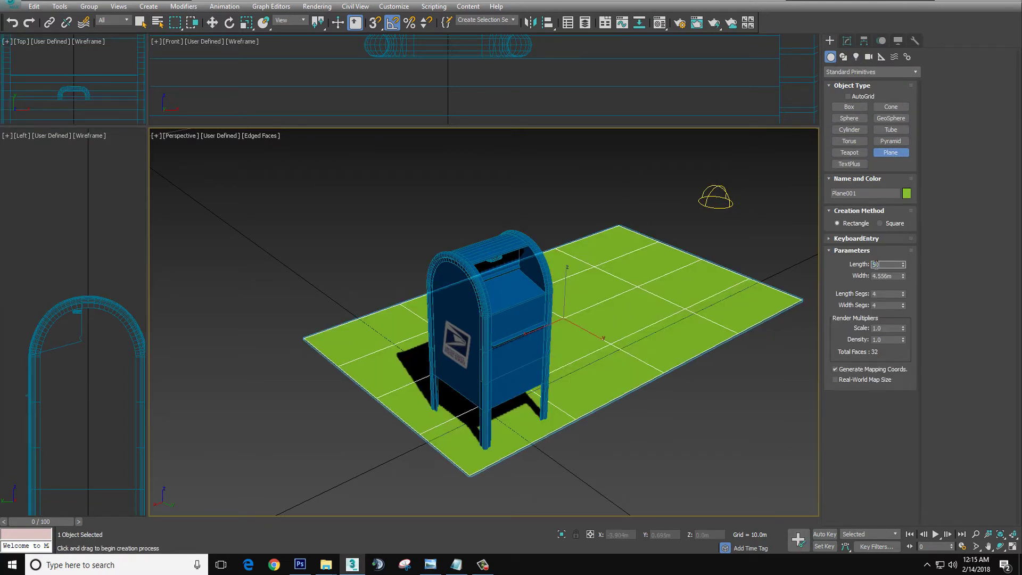
pyautogui.press('Tab')
pyautogui.write('50')
pyautogui.press('Return')
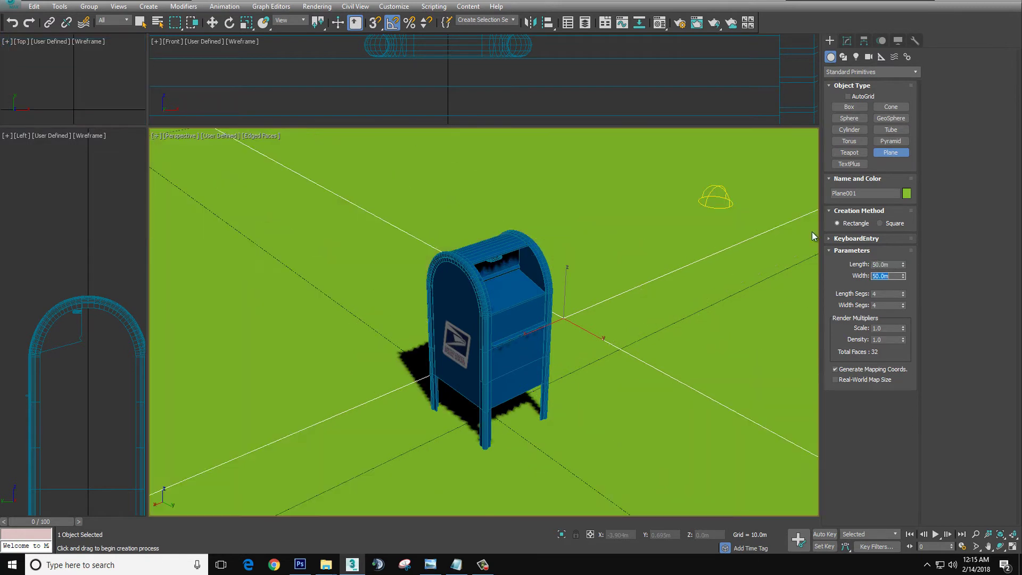
pyautogui.rightClick(761, 272)
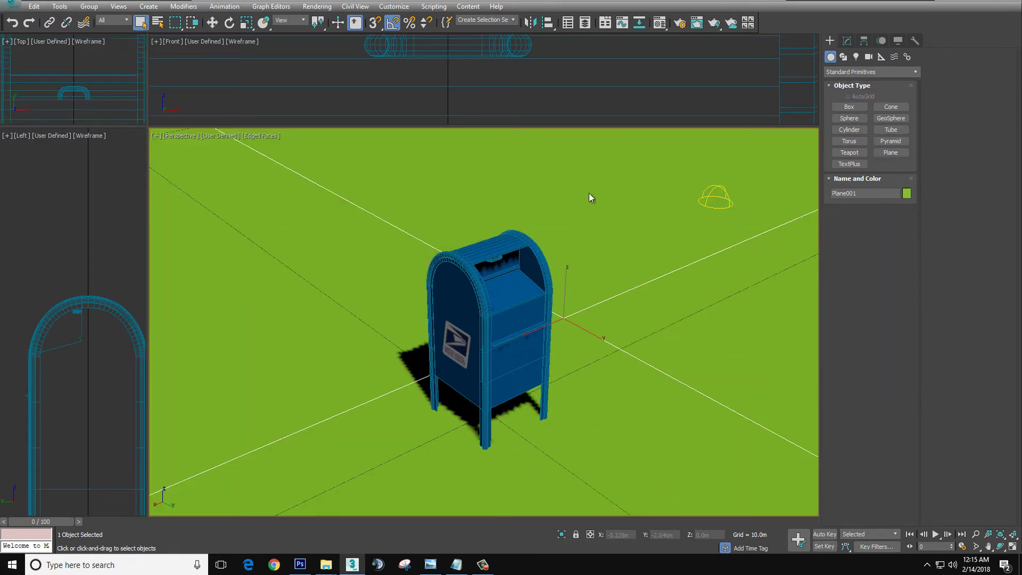
# - Set the 08 - Default material's diffuse colour to pure white and assign it to the ground plane and the mailbox
pyautogui.click(657, 25)
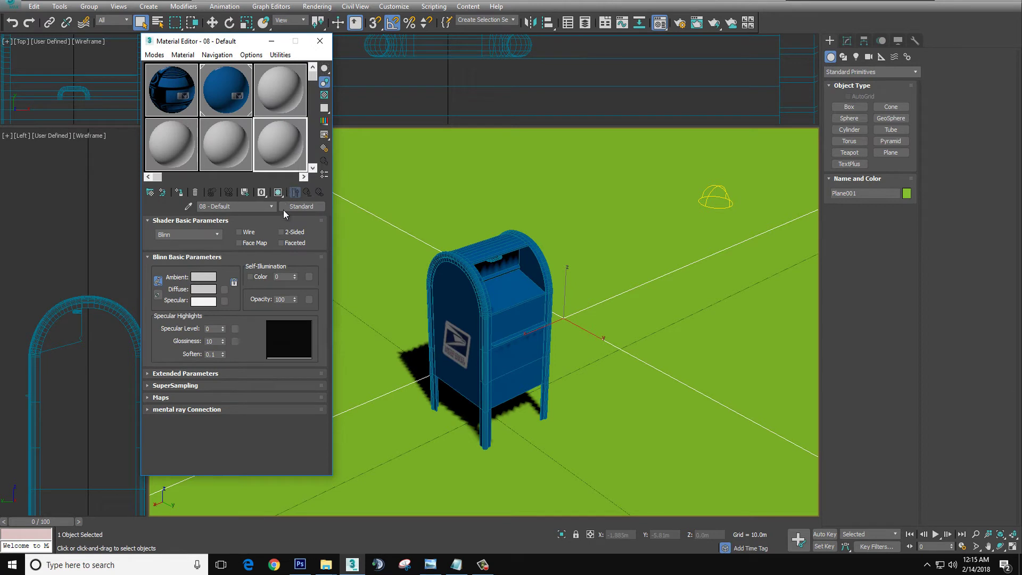
pyautogui.click(205, 290)
pyautogui.moveTo(315, 110); pyautogui.dragTo(315, 142)
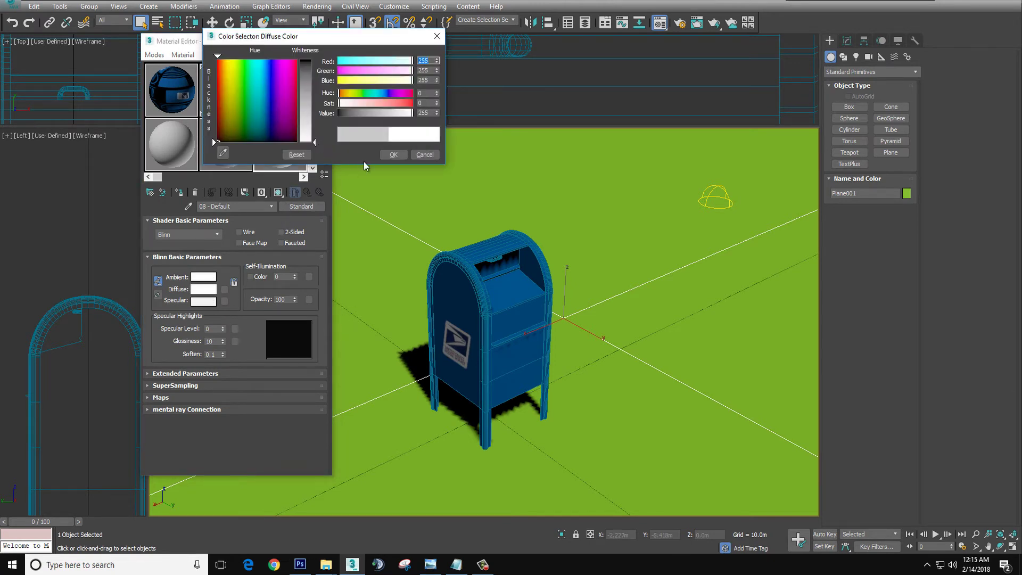
pyautogui.click(403, 155)
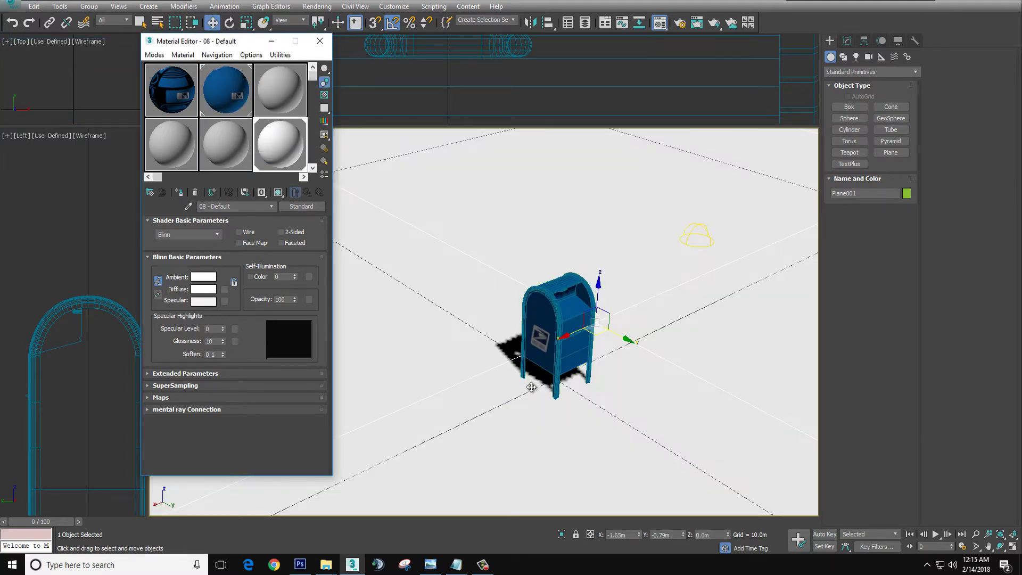
pyautogui.keyDown('alt'); pyautogui.moveTo(532, 387); pyautogui.dragTo(356, 248, button='middle'); pyautogui.keyUp('alt')
pyautogui.scroll(3, 356, 248)
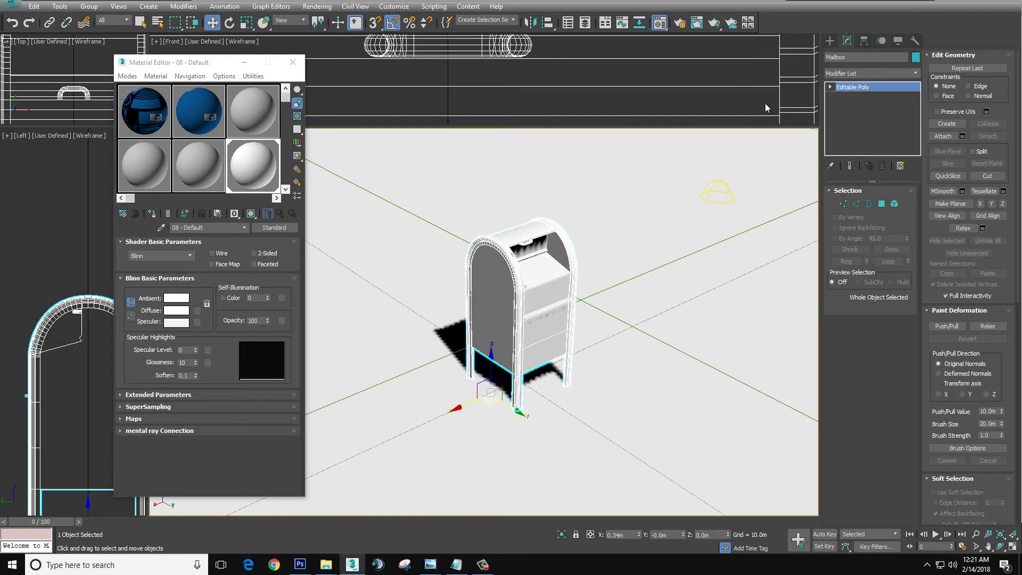
# - Open Render To Texture for the mailbox and set its edge padding to 4
pyautogui.click(314, 7)
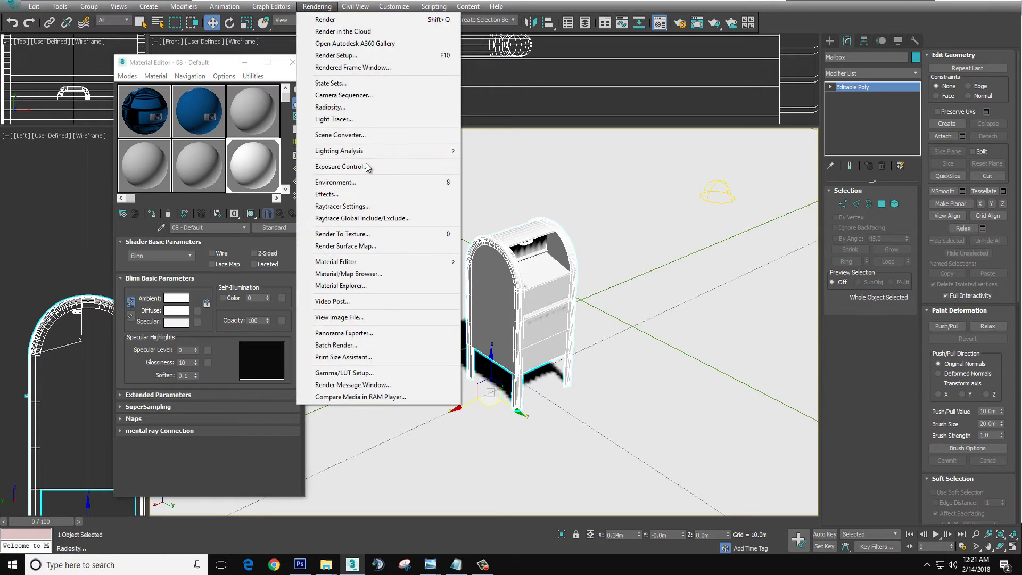
pyautogui.click(363, 235)
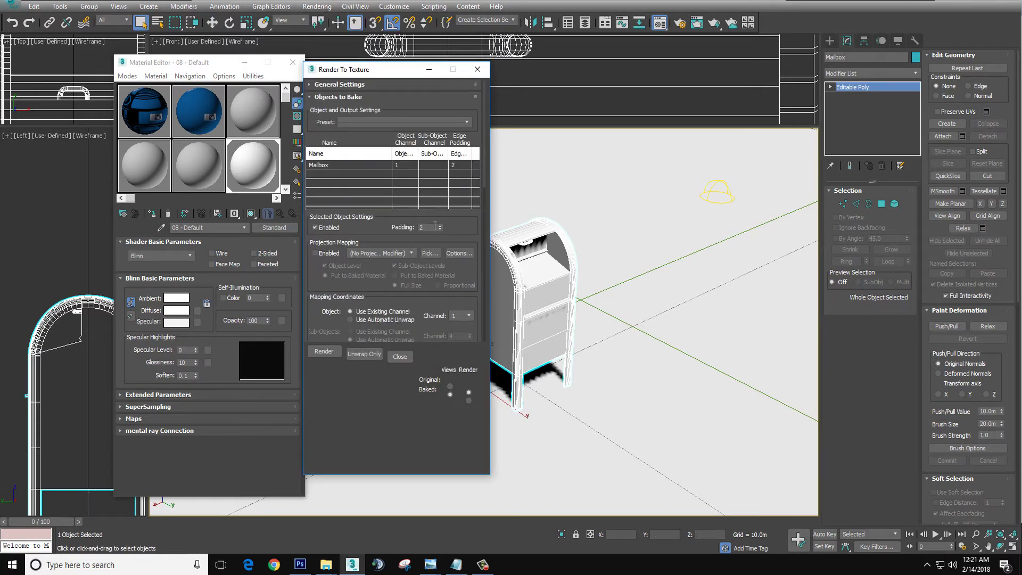
pyautogui.click(440, 225)
pyautogui.click(440, 225)
pyautogui.scroll(-2, 464, 132)
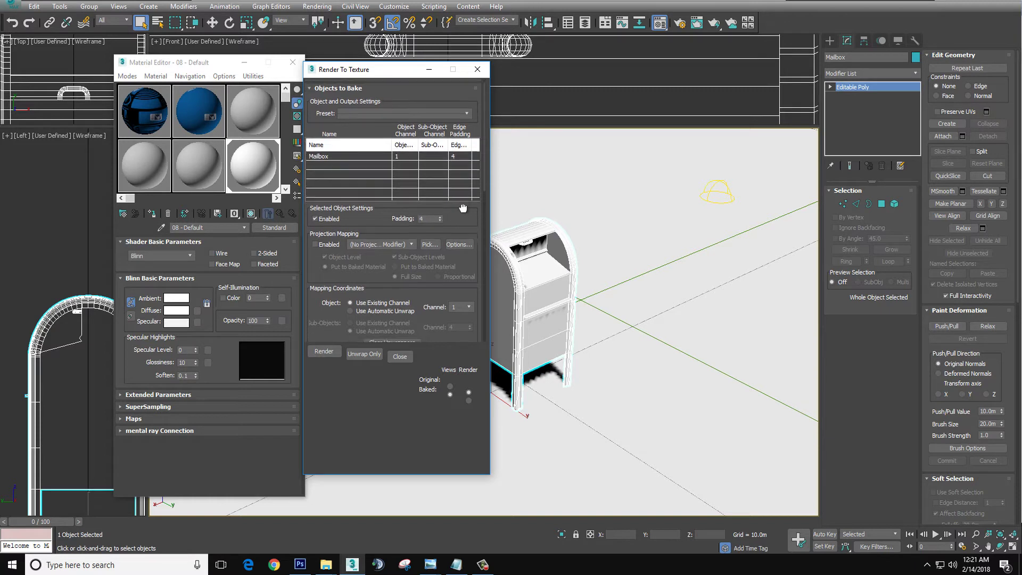
pyautogui.scroll(-3, 465, 132)
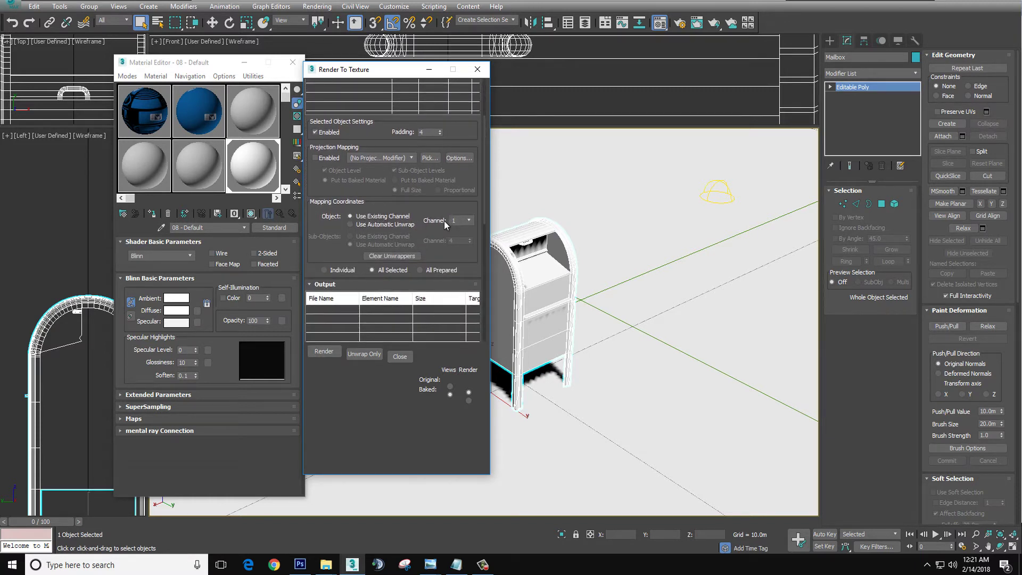
# - Use existing mapping channel 1 for the mailbox and add a CompleteMap element to the bake output
pyautogui.click(470, 220)
pyautogui.moveTo(428, 230); pyautogui.dragTo(433, 137)
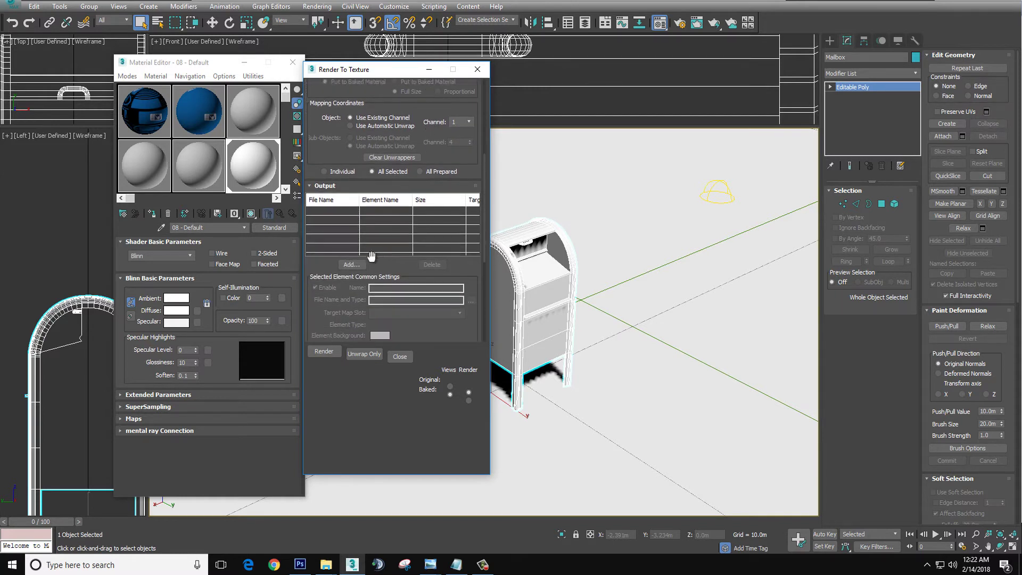
pyautogui.click(364, 264)
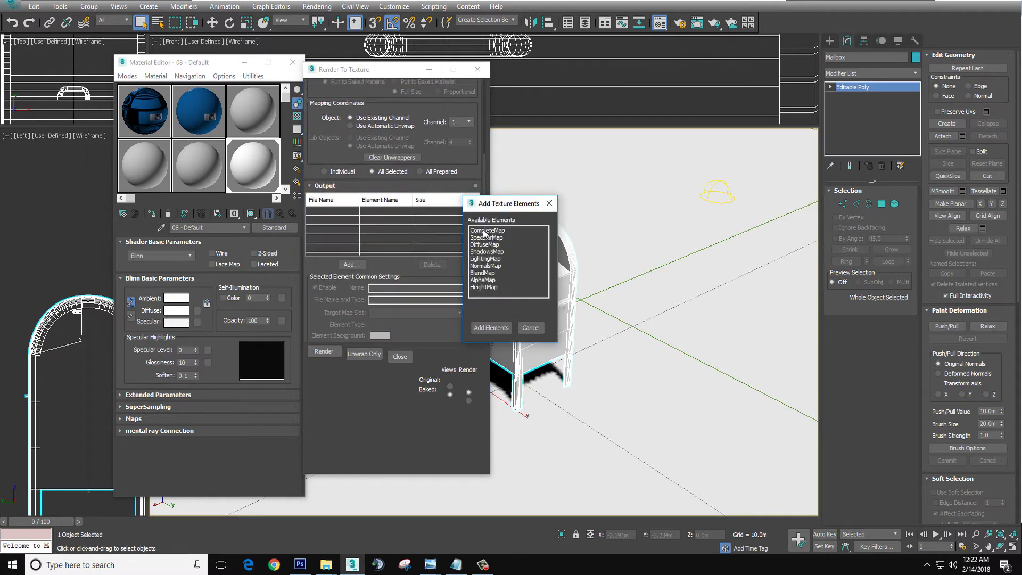
pyautogui.doubleClick(484, 233)
pyautogui.scroll(-1, 458, 258)
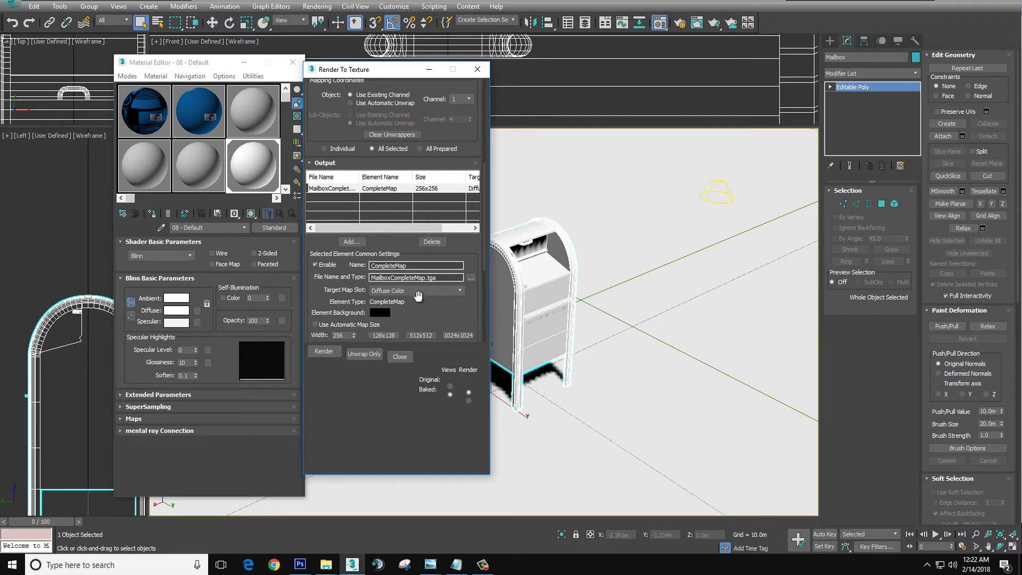
# - Set the CompleteMap output size to 1024x1024 and review the baked material settings
pyautogui.scroll(-5, 423, 261)
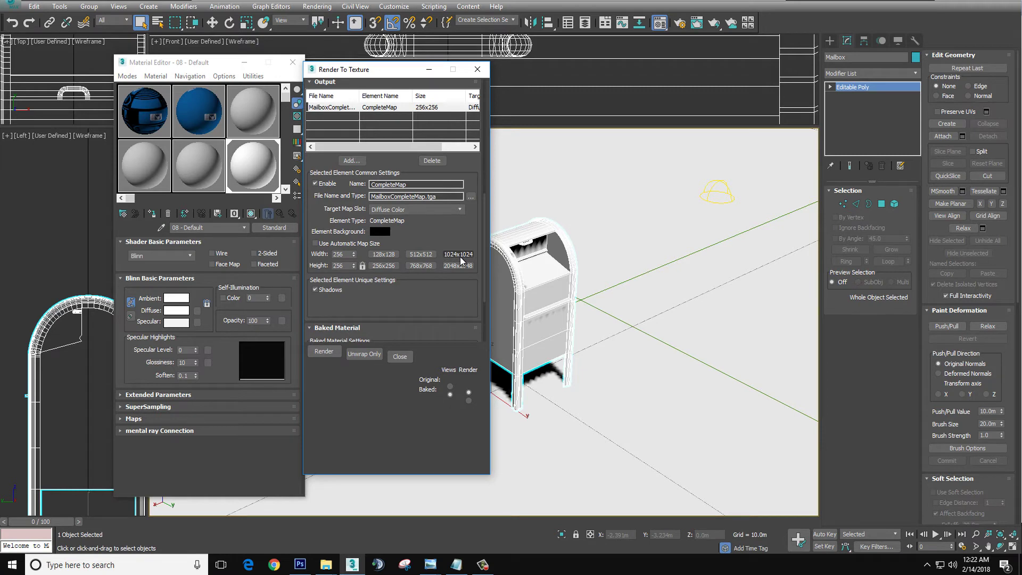
pyautogui.click(460, 257)
pyautogui.scroll(-5, 428, 176)
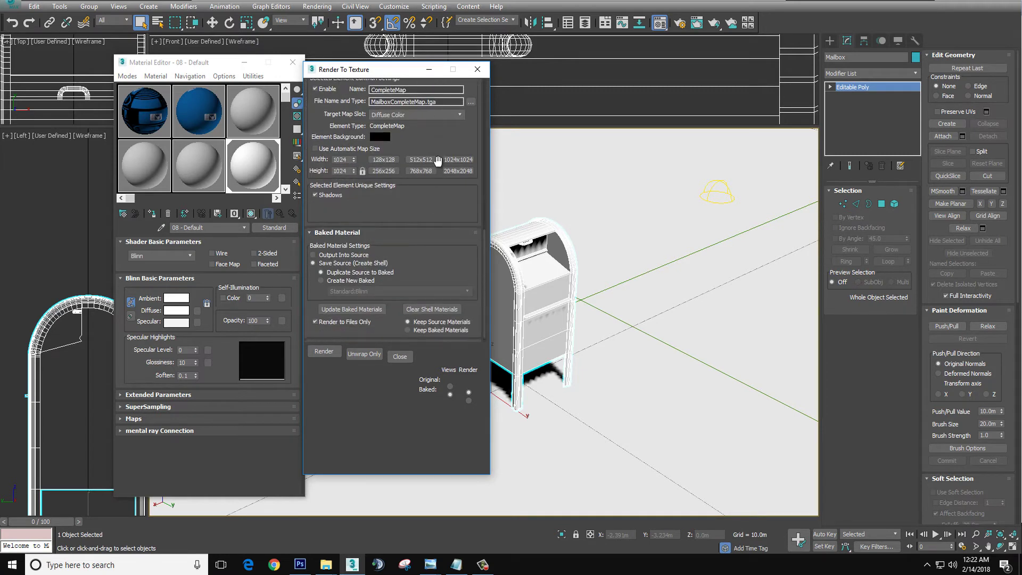
pyautogui.scroll(-1, 437, 162)
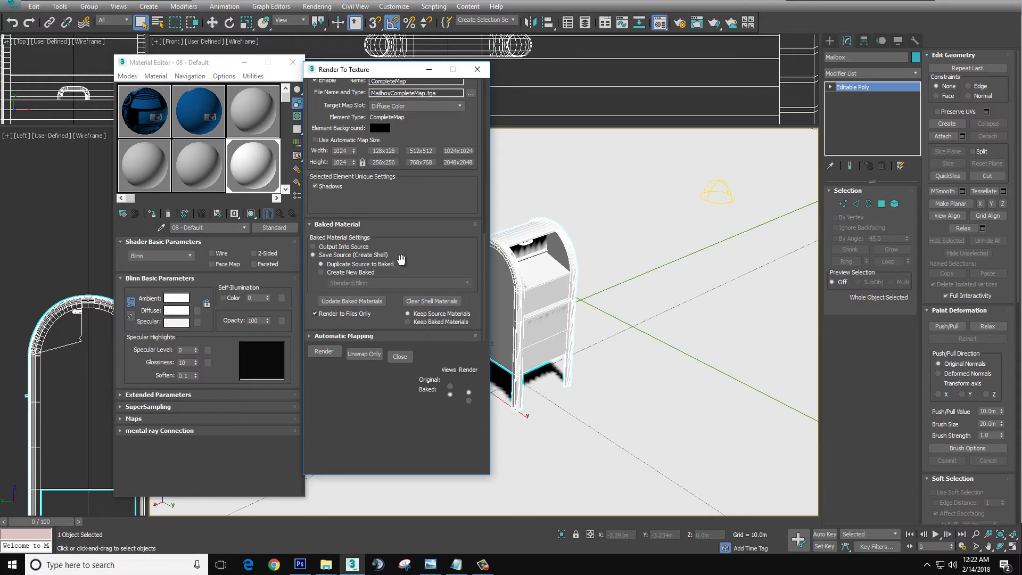
# - Bake the mailbox's CompleteMap texture and reposition the rendered frame window to inspect the whole map
pyautogui.scroll(6, 439, 207)
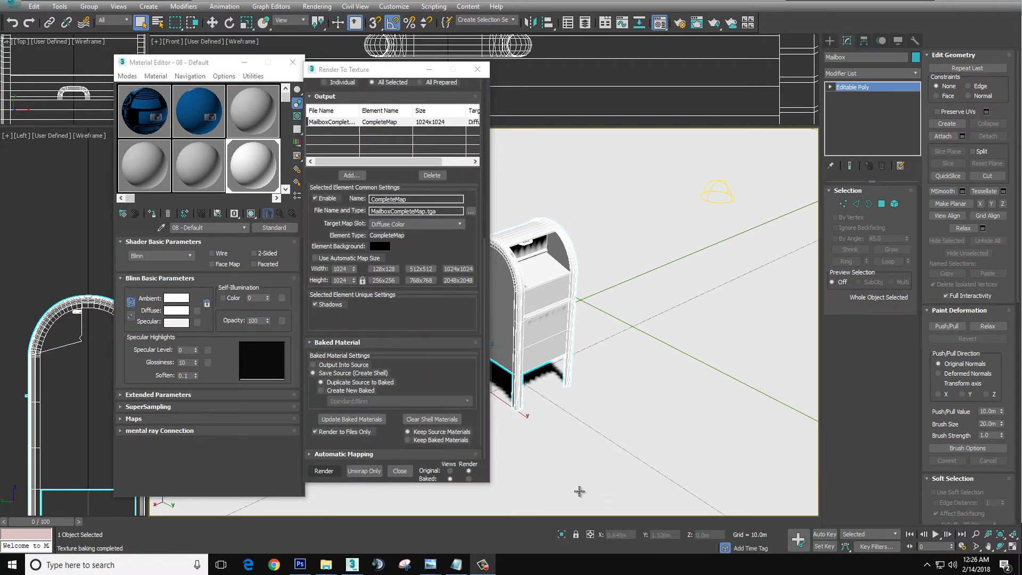
pyautogui.click(323, 471)
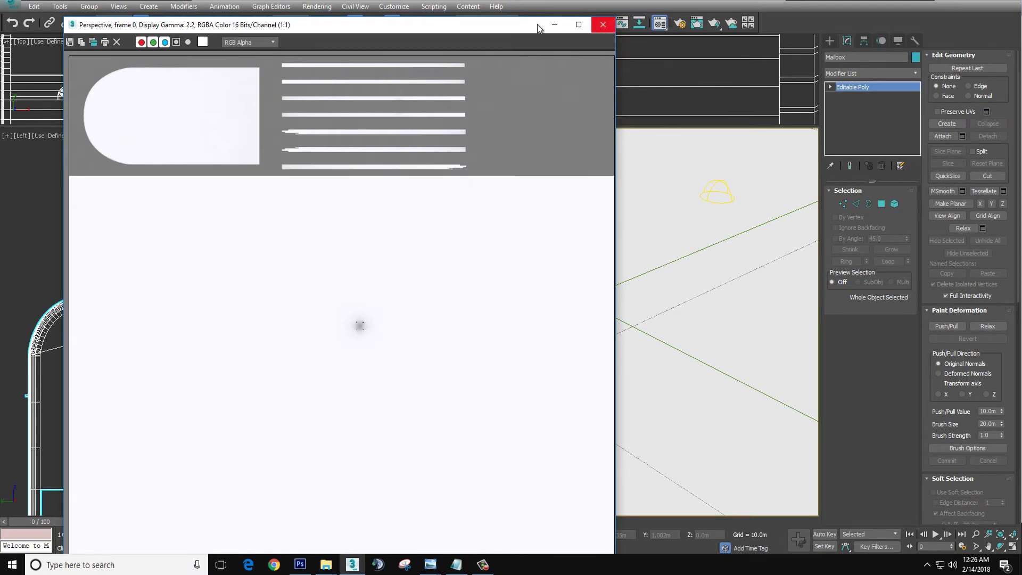
pyautogui.moveTo(536, 26); pyautogui.dragTo(563, 0)
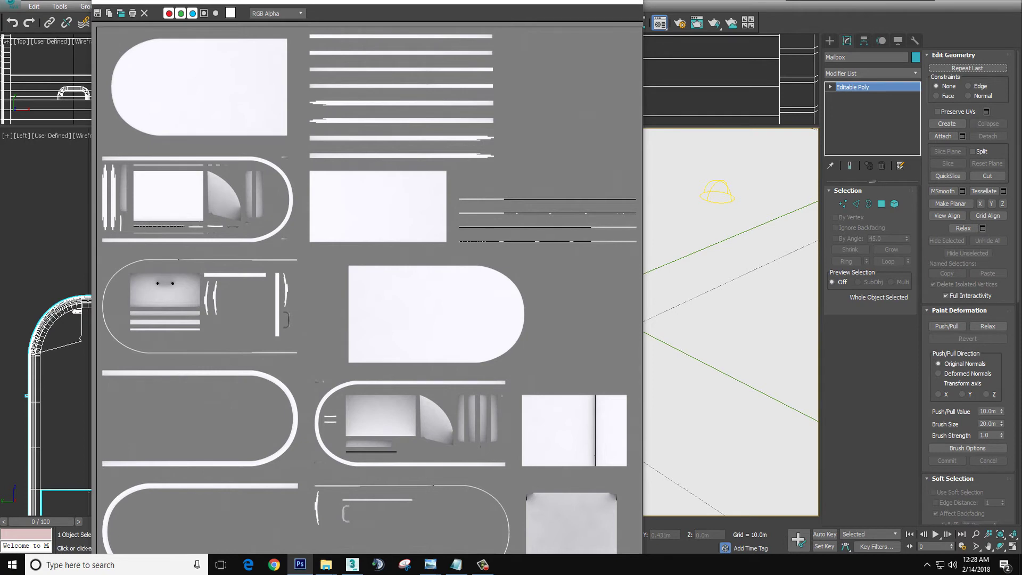
# - Switch to Photoshop and display the baked lighting over the flat blue texture and postal logos in the mailbox PSD
pyautogui.click(300, 564)
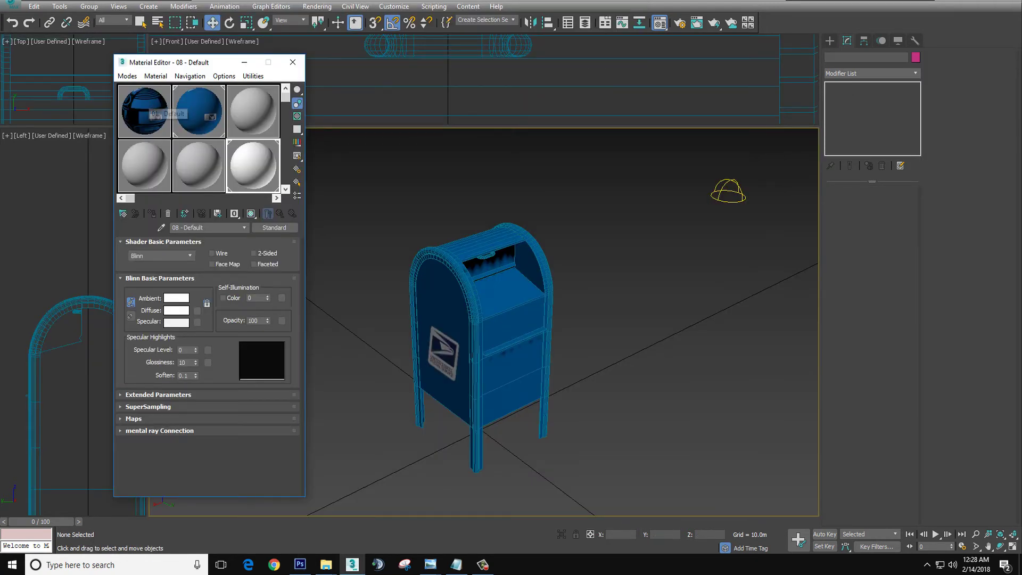
pyautogui.hotkey('alt', 'Tab')
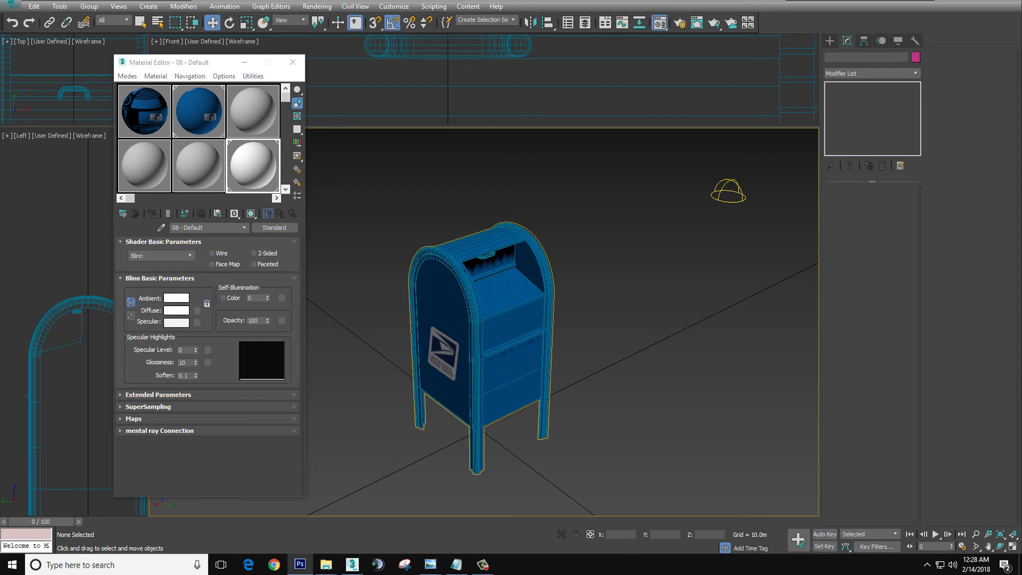
pyautogui.moveTo(1021, 98); pyautogui.dragTo(298, 57)
pyautogui.hotkey('alt', 'Tab')
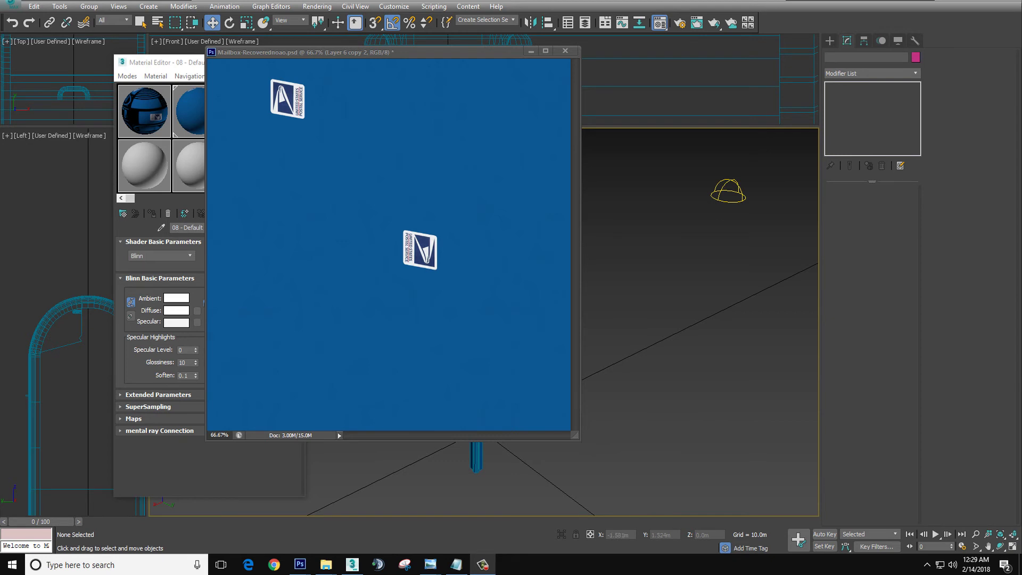
pyautogui.hotkey('alt', 'Tab')
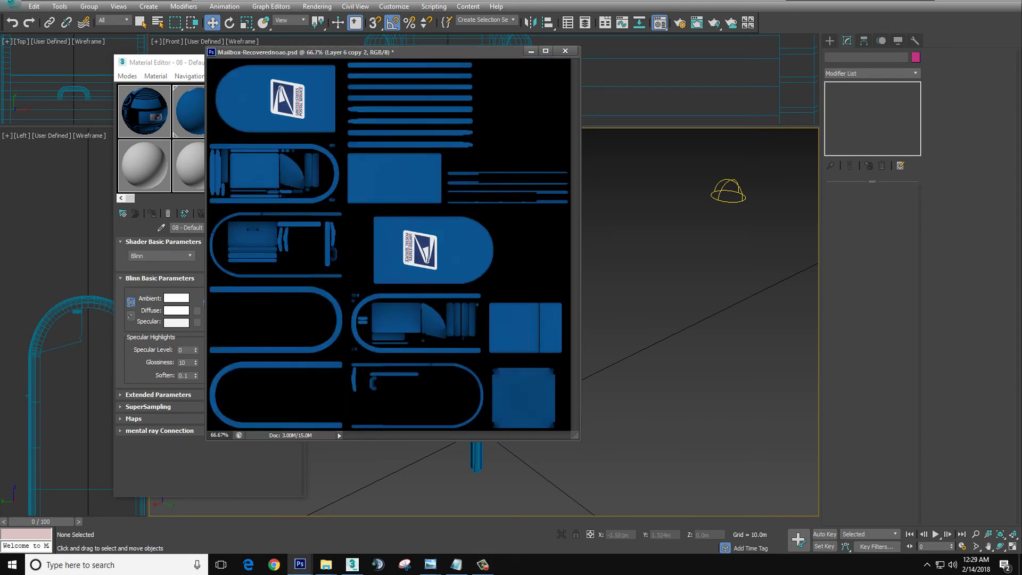
# - Blend the baked lighting in Layer 7 over the blue mailbox texture, trying a weaker strength before restoring the full effect
pyautogui.hotkey('ctrl', 'shift', 'alt', 'n')
pyautogui.hotkey('alt', 'BackSpace')
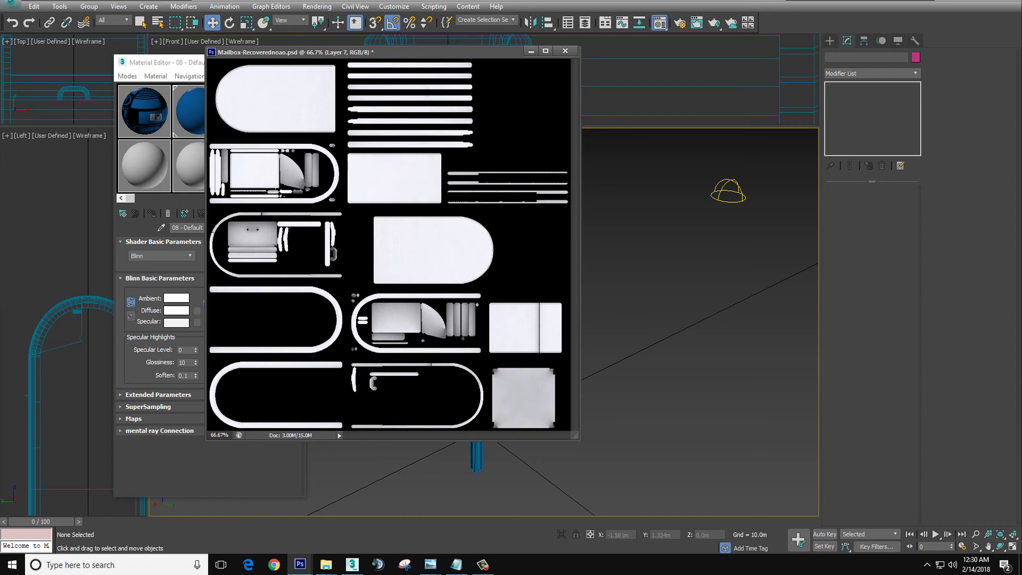
pyautogui.hotkey('ctrl', 'z')
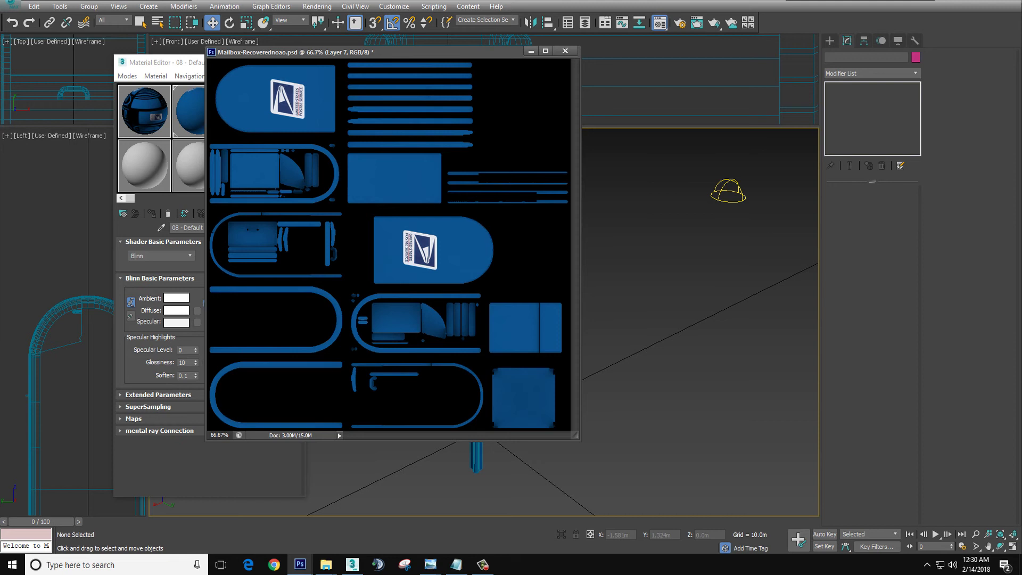
pyautogui.hotkey('ctrl', 'z')
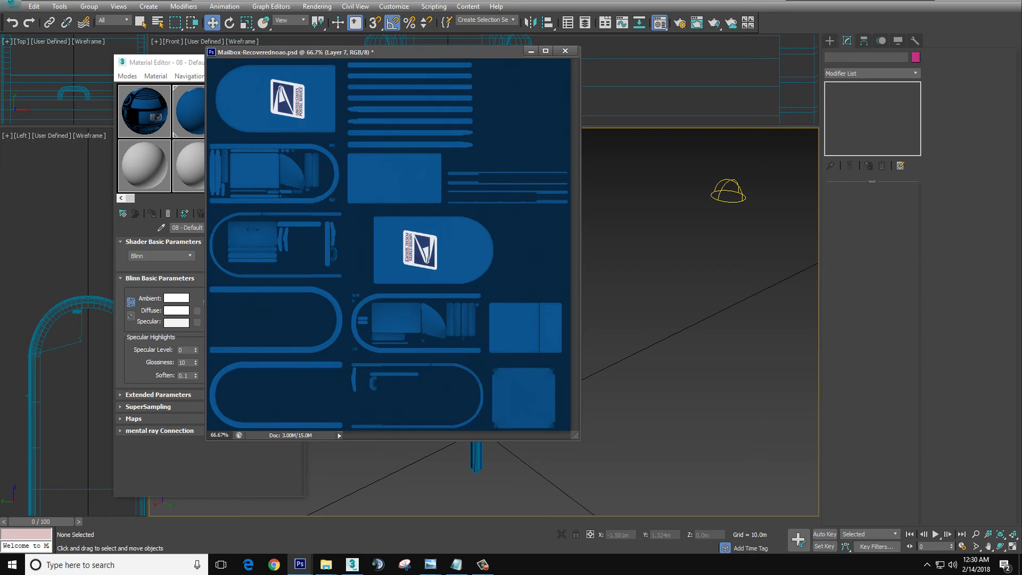
pyautogui.hotkey('ctrl', 'z')
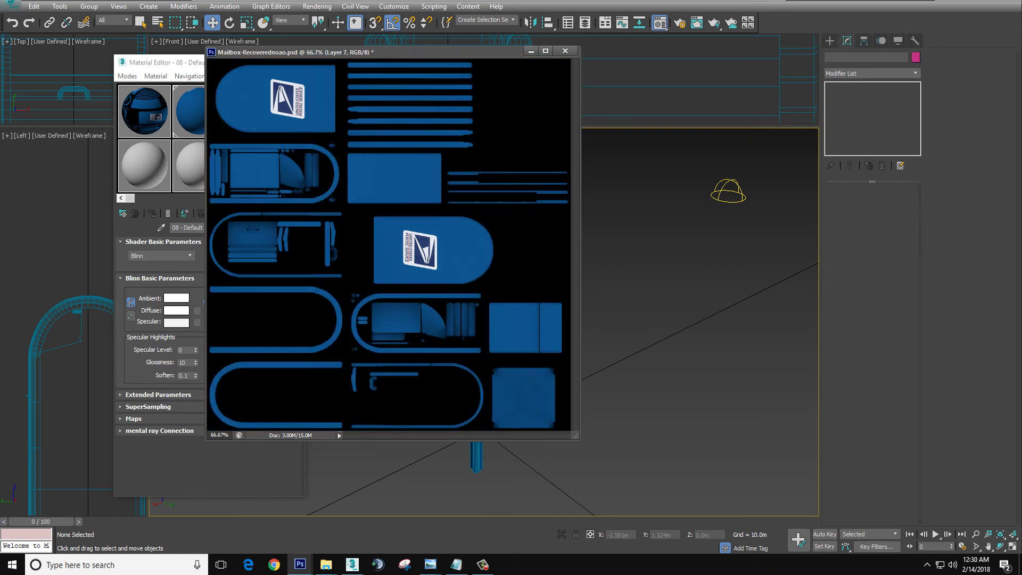
# - Check the textured mailbox in the 3ds Max viewport, and switch to Photoshop to compare the side-by-side mailbox renders
pyautogui.hotkey('alt', 'Tab')
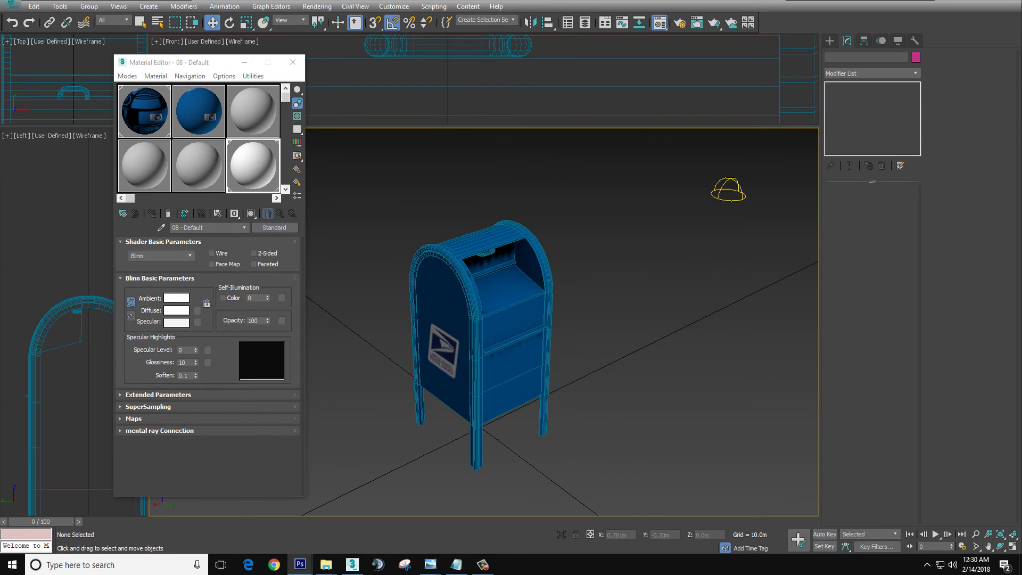
pyautogui.hotkey('alt', 'Tab')
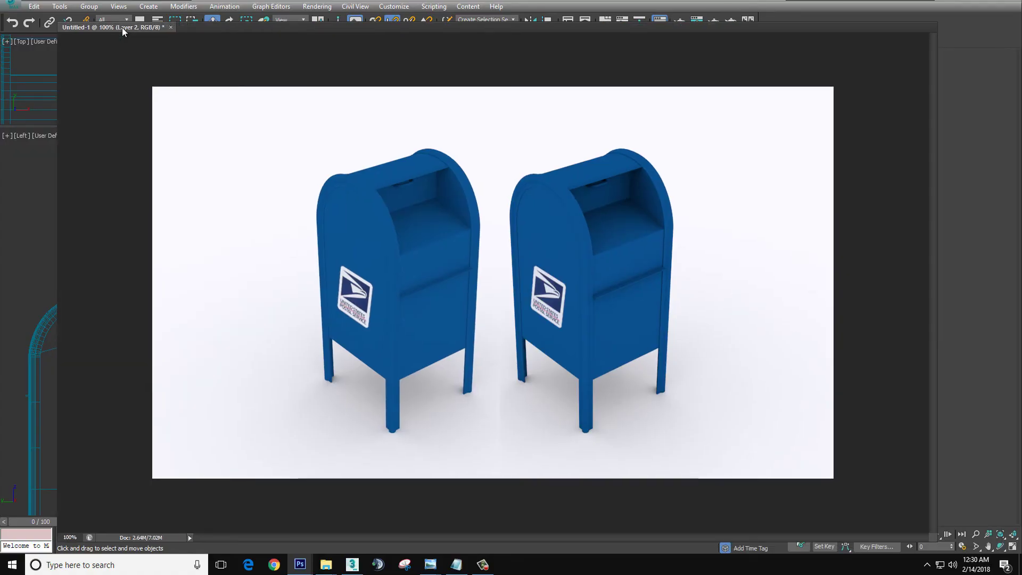